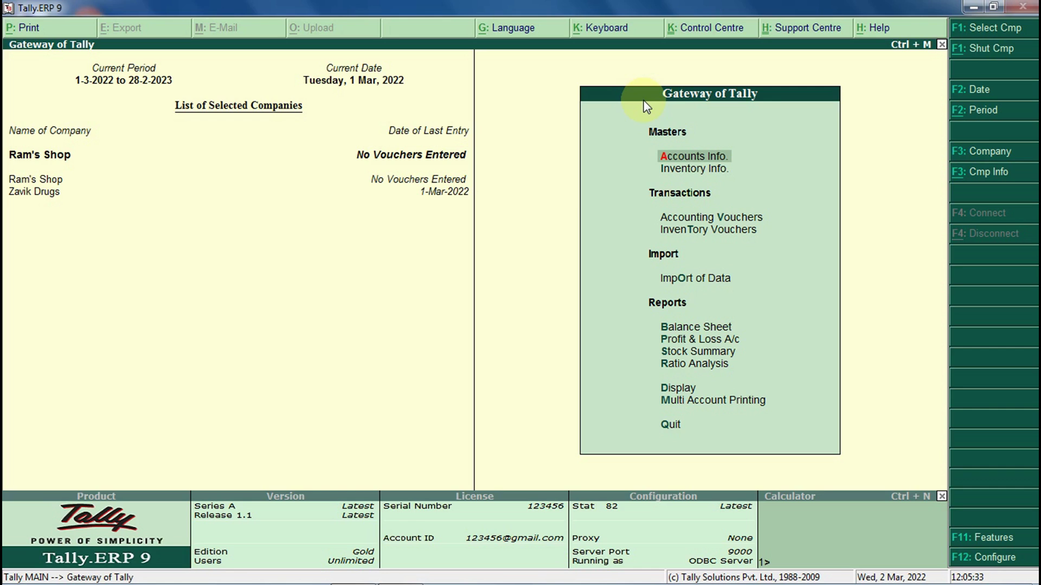
Open the ledger options within the accounts masters of Ram's Shop
{"action": "key", "text": "Return"}
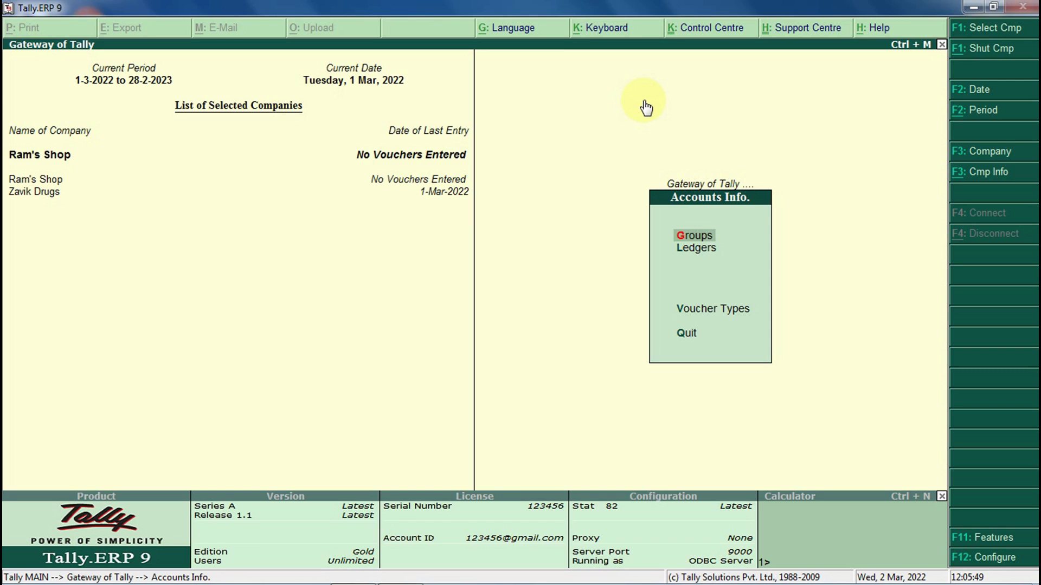
{"action": "key", "text": "Down"}
{"action": "key", "text": "Up"}
{"action": "key", "text": "Down"}
{"action": "key", "text": "Up"}
{"action": "key", "text": "Down"}
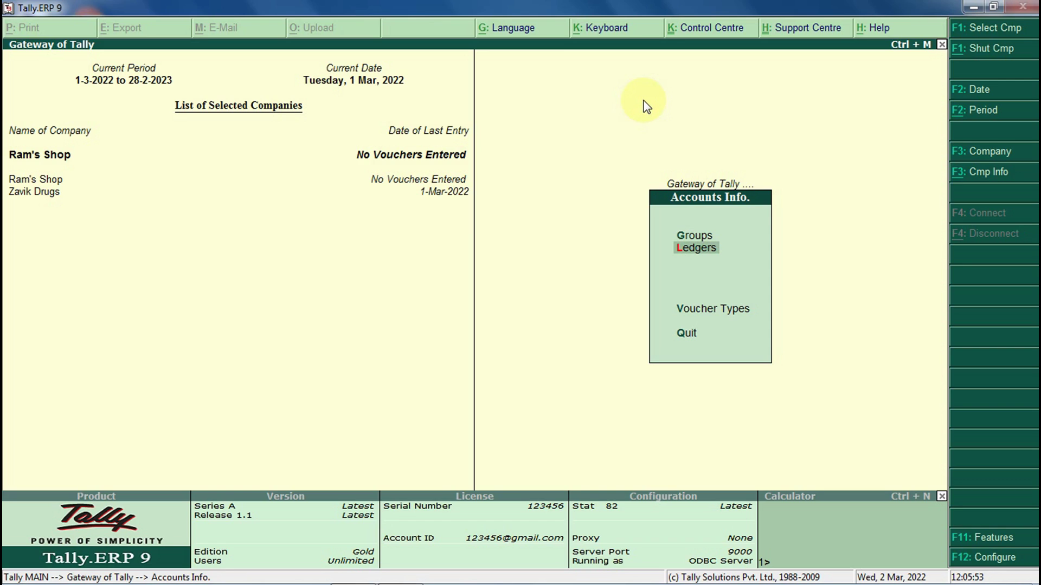
{"action": "key", "text": "Up"}
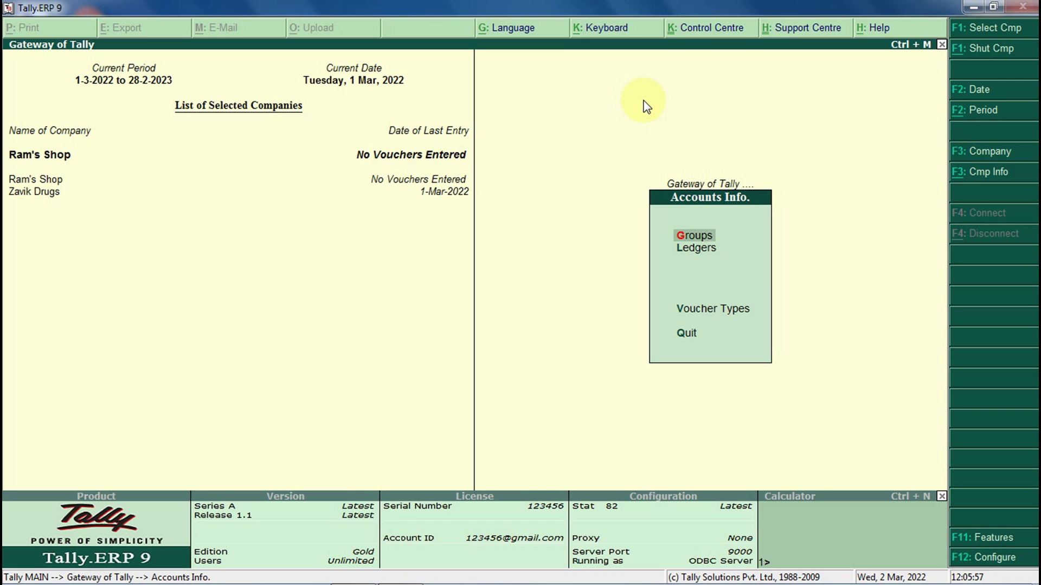
{"action": "key", "text": "l"}
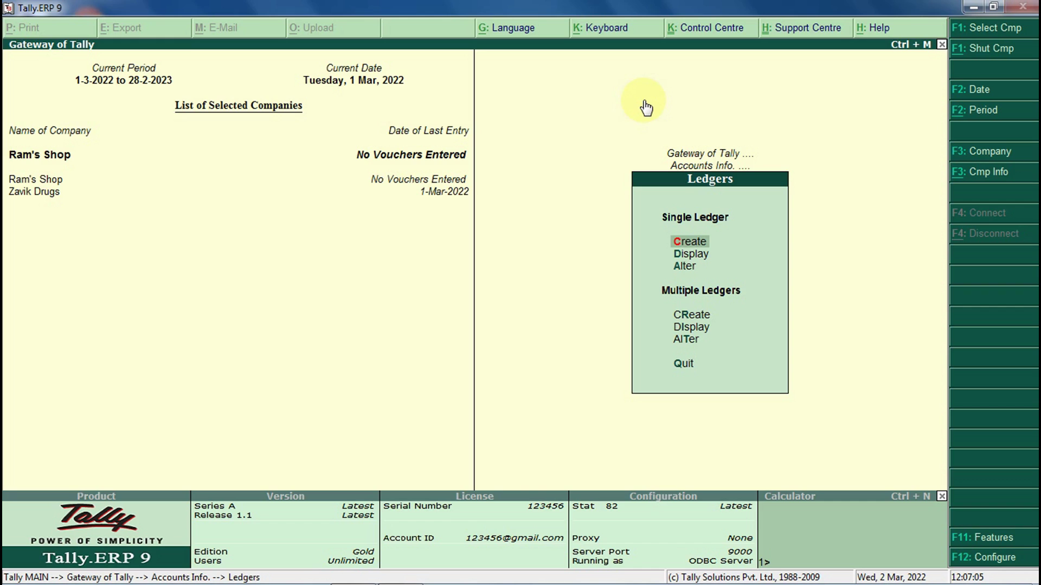
Display the list of existing single ledgers and return to the ledger options
{"action": "key", "text": "Down"}
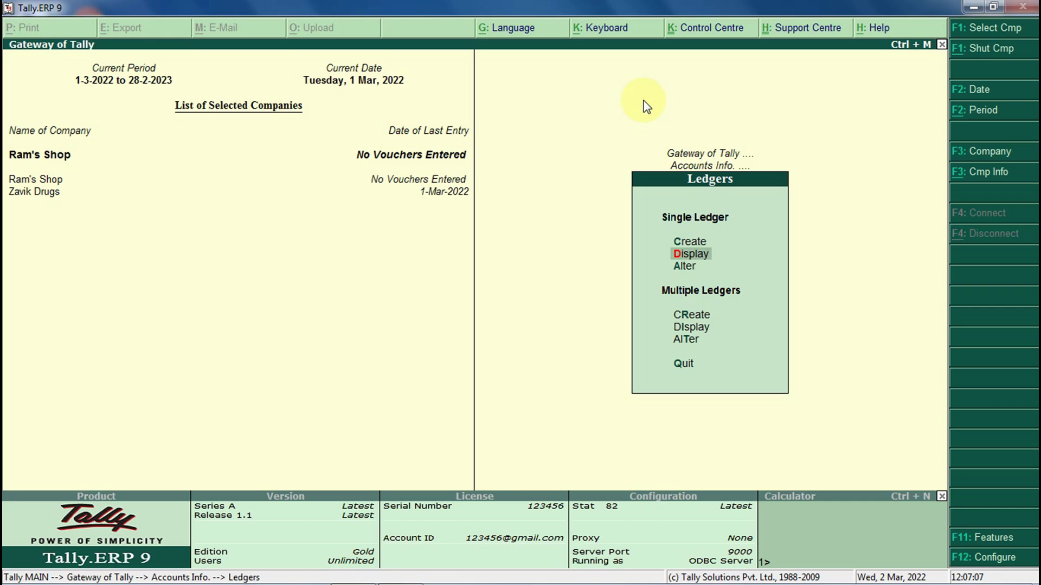
{"action": "key", "text": "Return"}
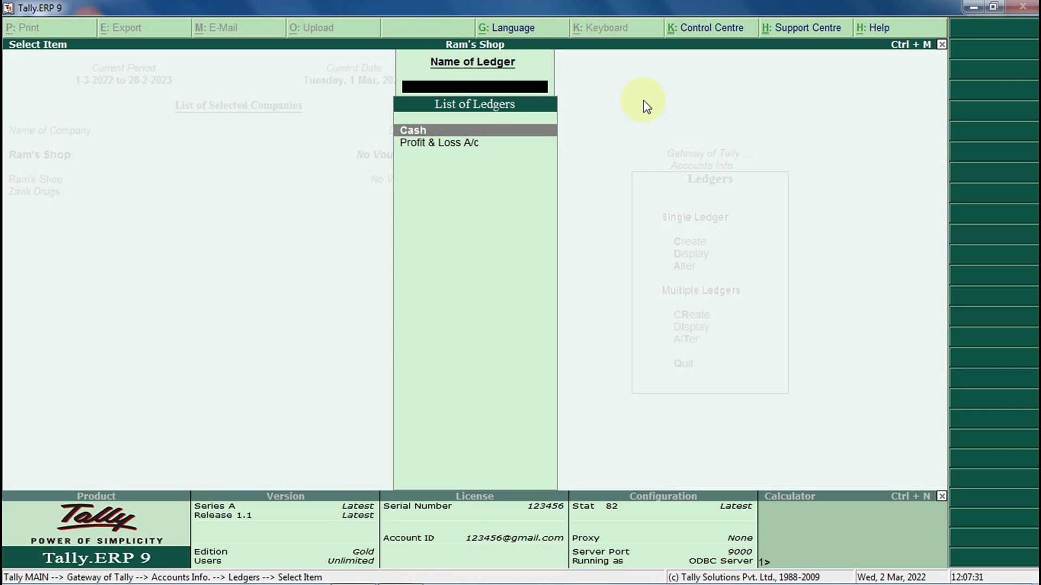
{"action": "key", "text": "Escape"}
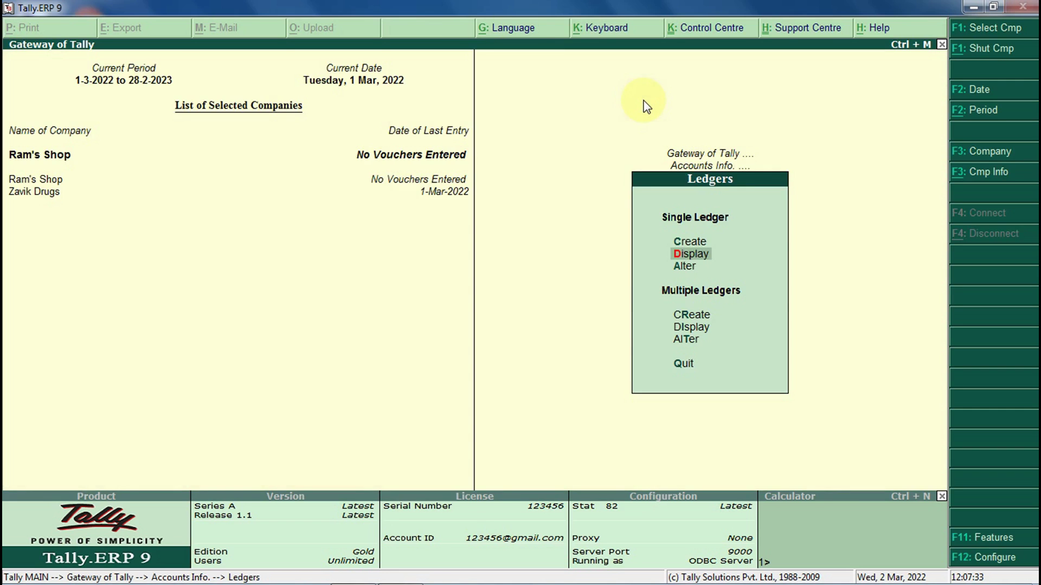
Create a single ledger named Capital under the Capital Account group, save it, and leave ledger creation
{"action": "key", "text": "Up"}
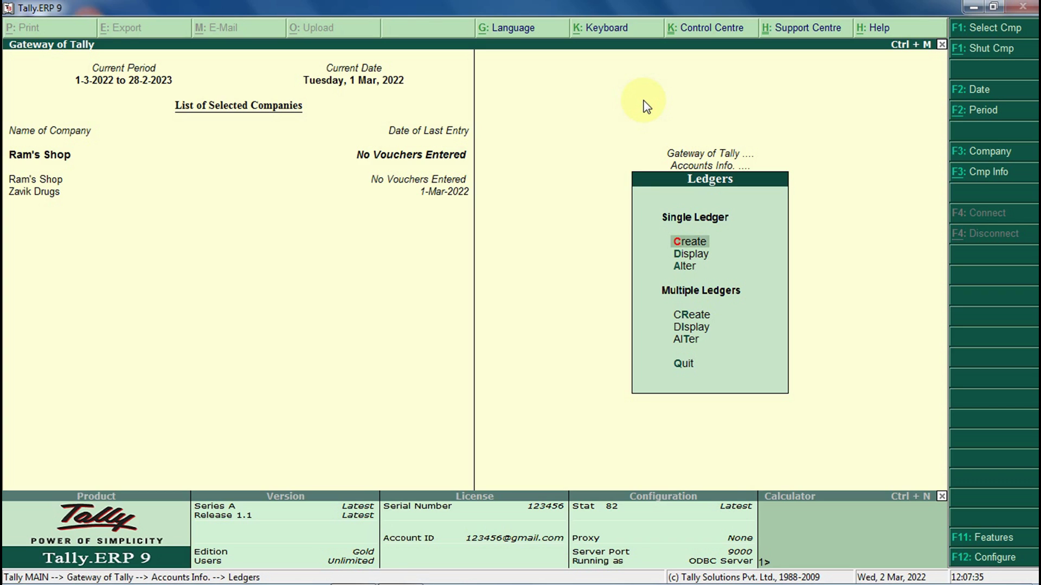
{"action": "key", "text": "Return"}
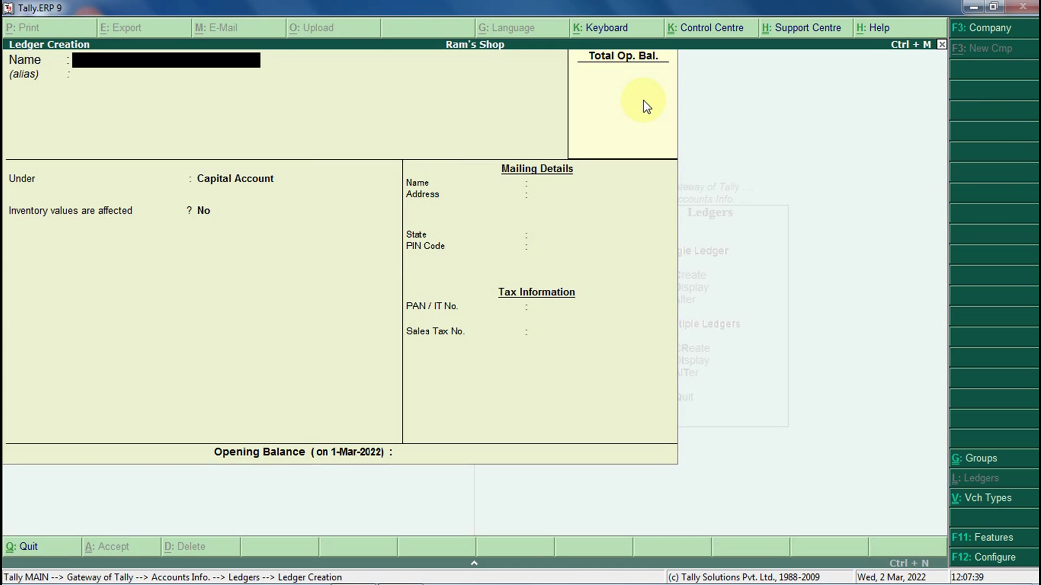
{"action": "type", "text": "Capital"}
{"action": "key", "text": "Return"}
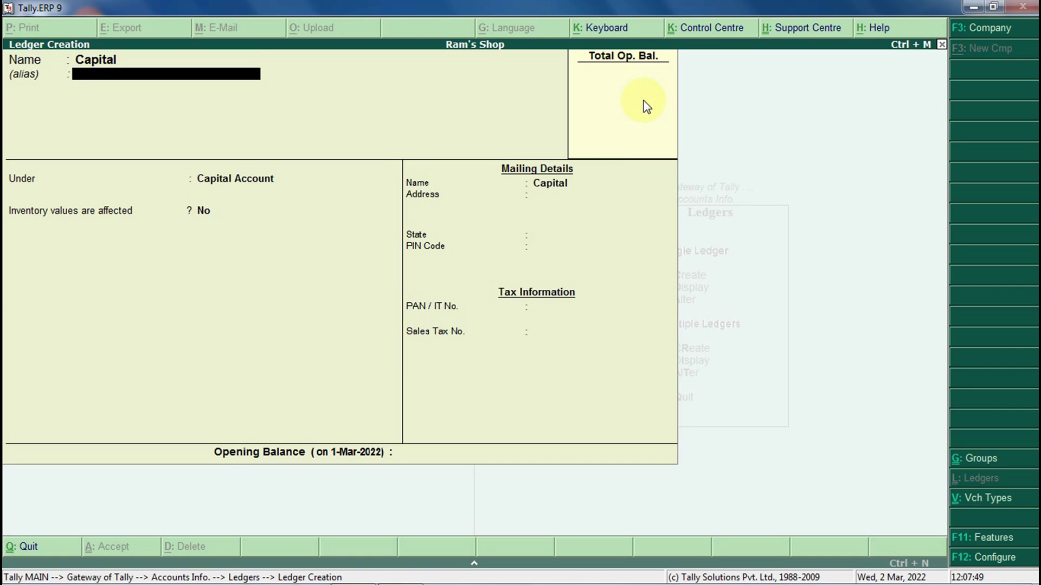
{"action": "key", "text": "Return"}
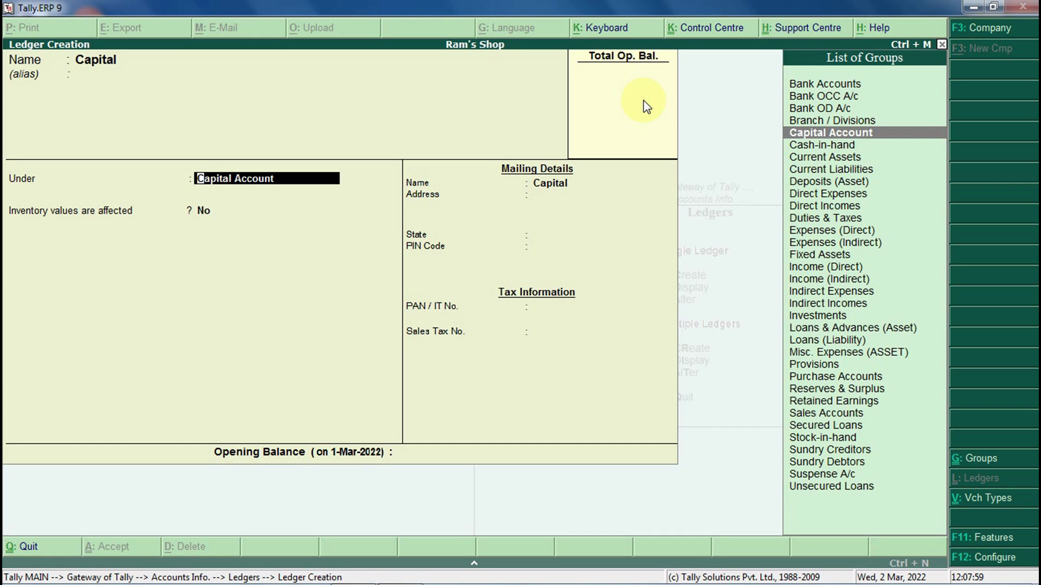
{"action": "key", "text": "Down"}
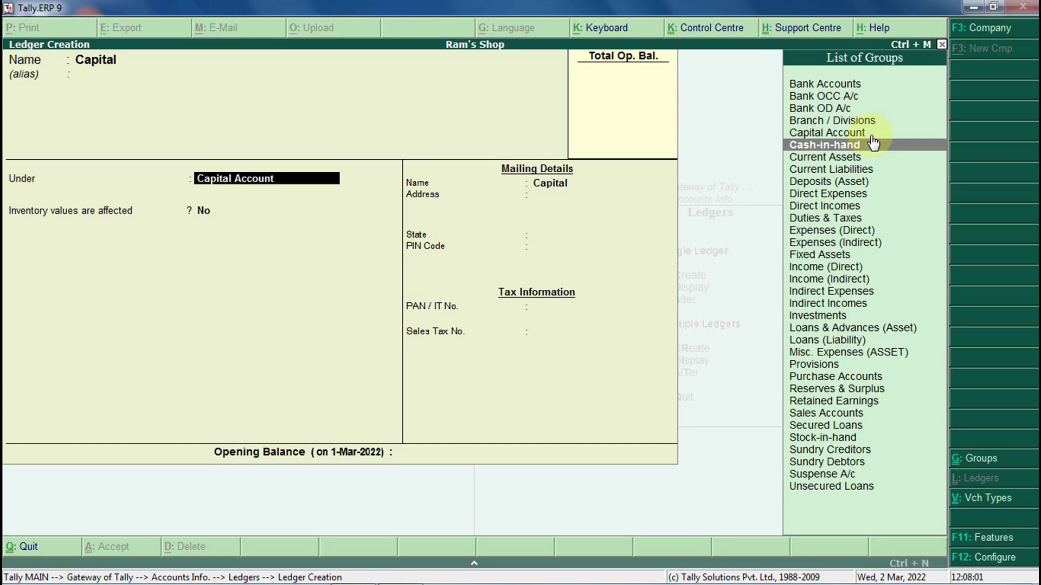
{"action": "left_click", "coordinate": [822, 132]}
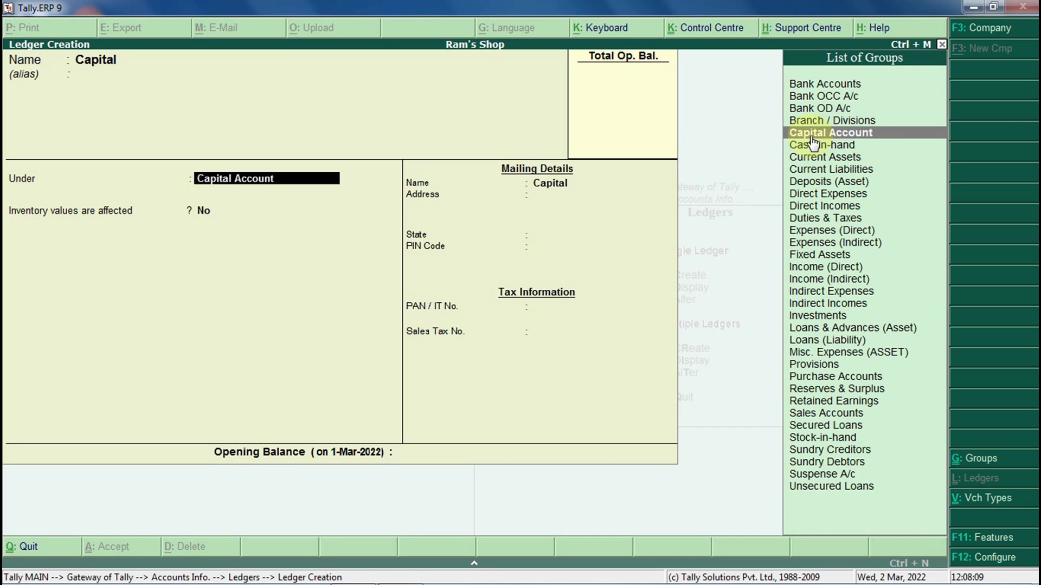
{"action": "key", "text": "Return"}
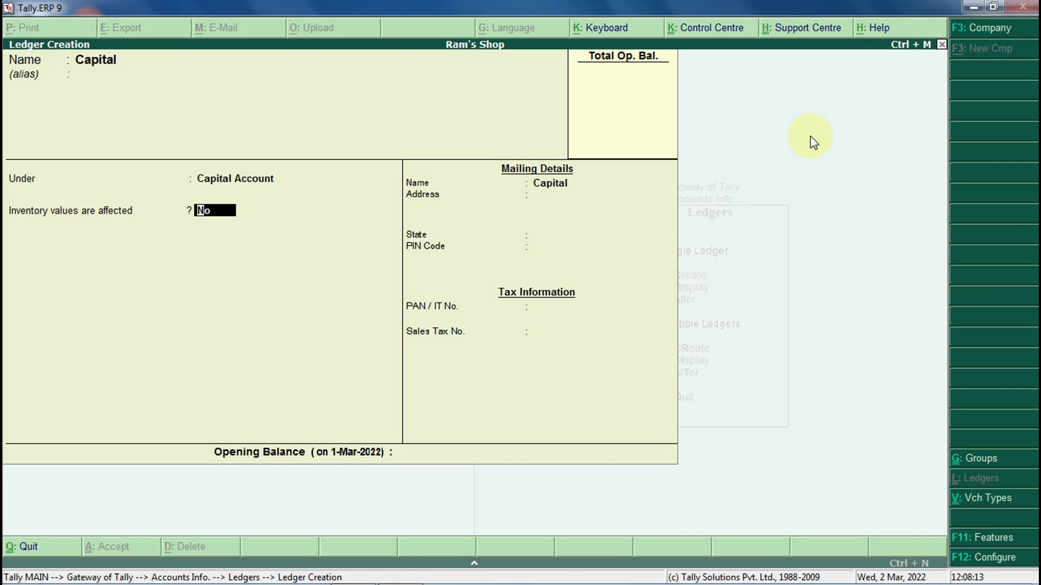
{"action": "key", "text": "ctrl+a"}
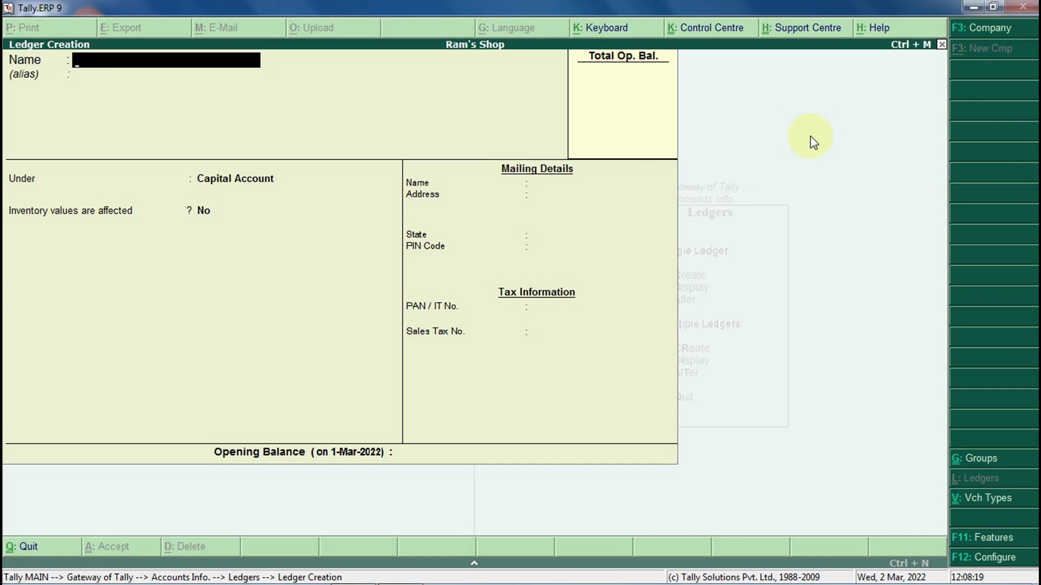
{"action": "key", "text": "Escape"}
{"action": "key", "text": "y"}
Display the ledger list to check for the Capital ledger, and close it
{"action": "key", "text": "Down"}
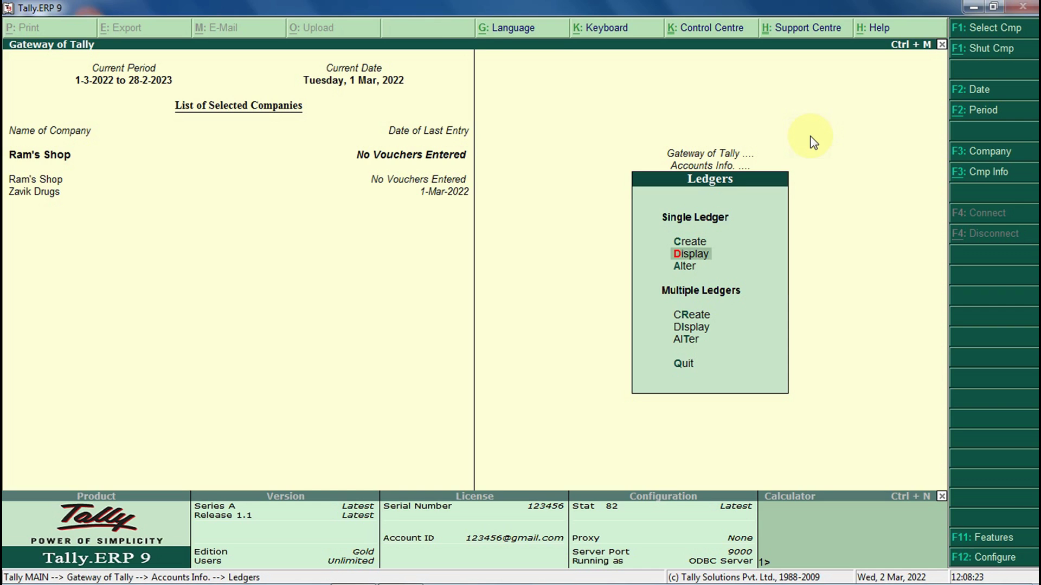
{"action": "key", "text": "Return"}
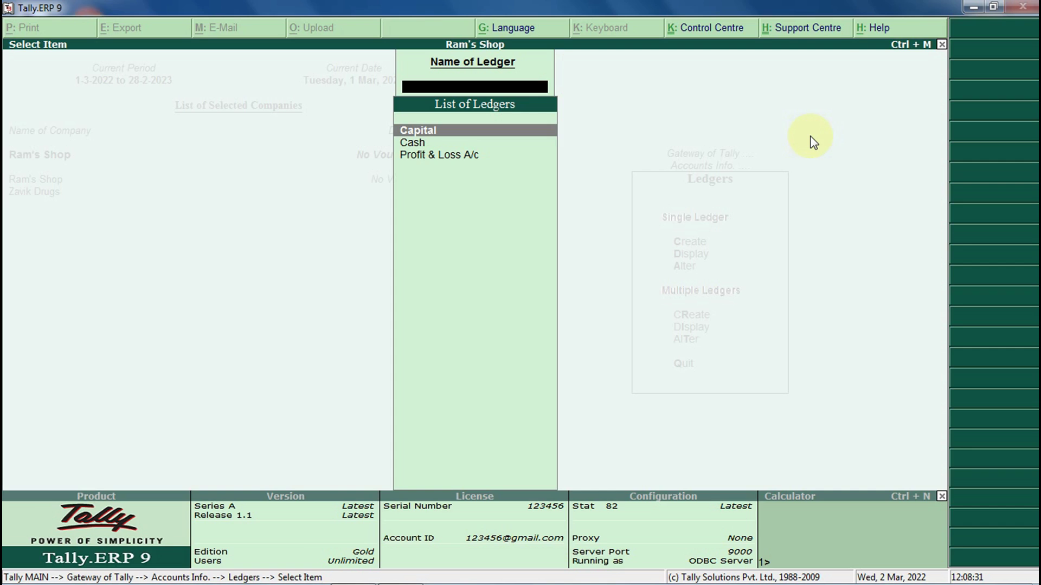
{"action": "key", "text": "Escape"}
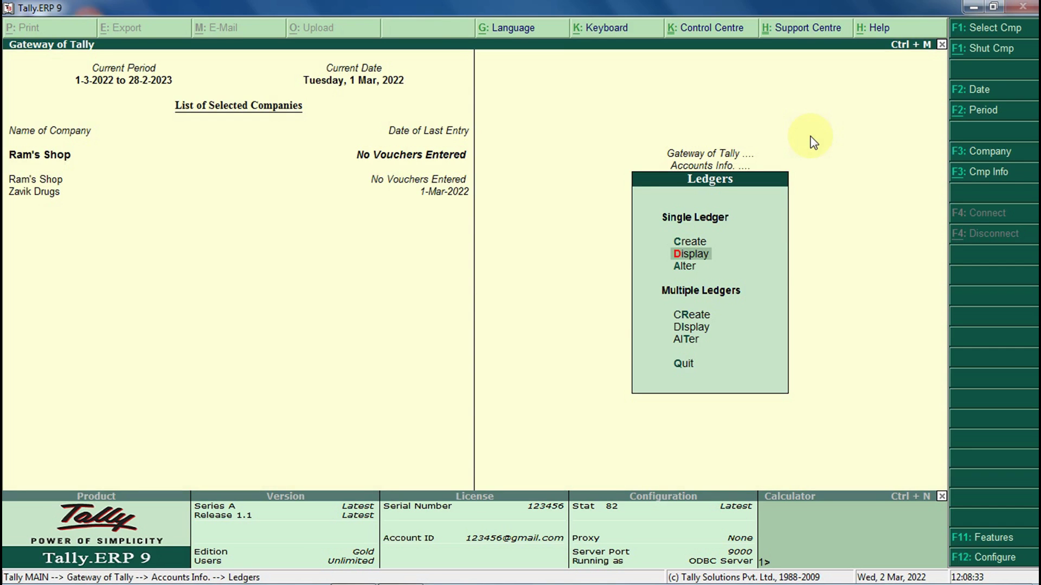
Create a single ledger named Share under the Capital Account group, save it, and leave ledger creation
{"action": "key", "text": "Up"}
{"action": "key", "text": "Return"}
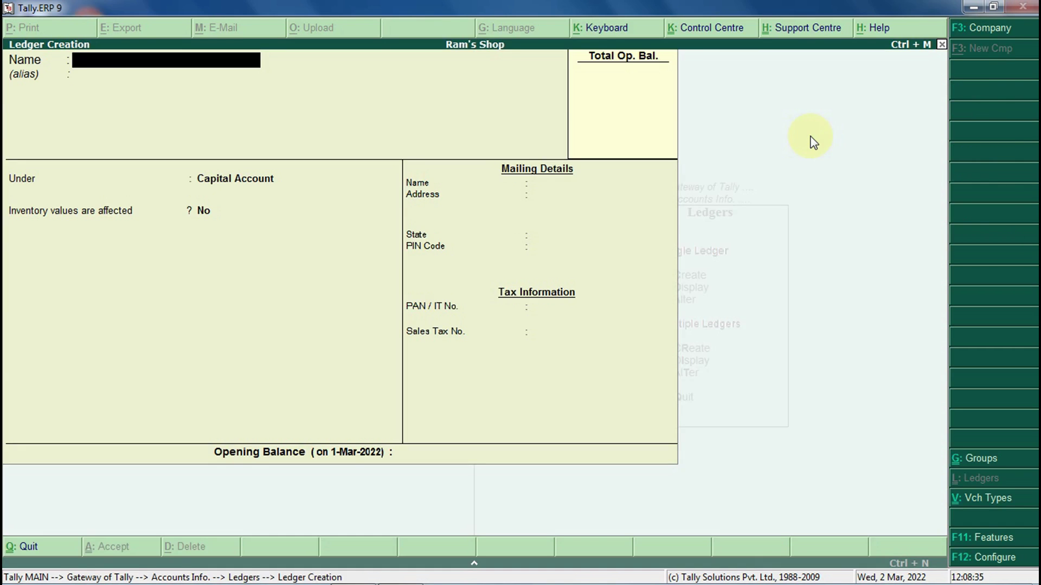
{"action": "type", "text": "Share"}
{"action": "key", "text": "Return"}
{"action": "key", "text": "Return"}
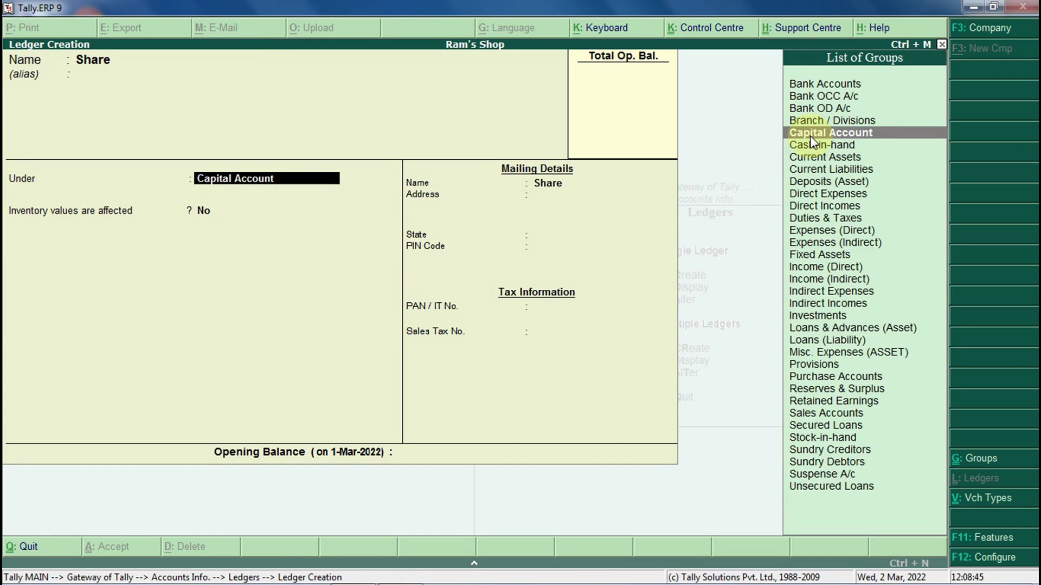
{"action": "left_click", "coordinate": [812, 136]}
{"action": "key", "text": "ctrl+a"}
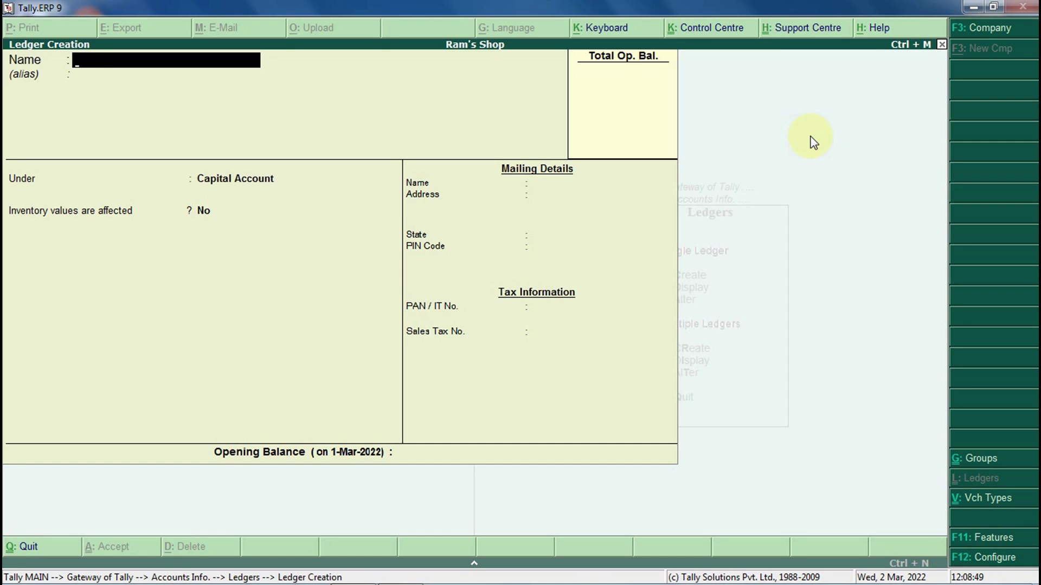
{"action": "key", "text": "Escape"}
{"action": "key", "text": "y"}
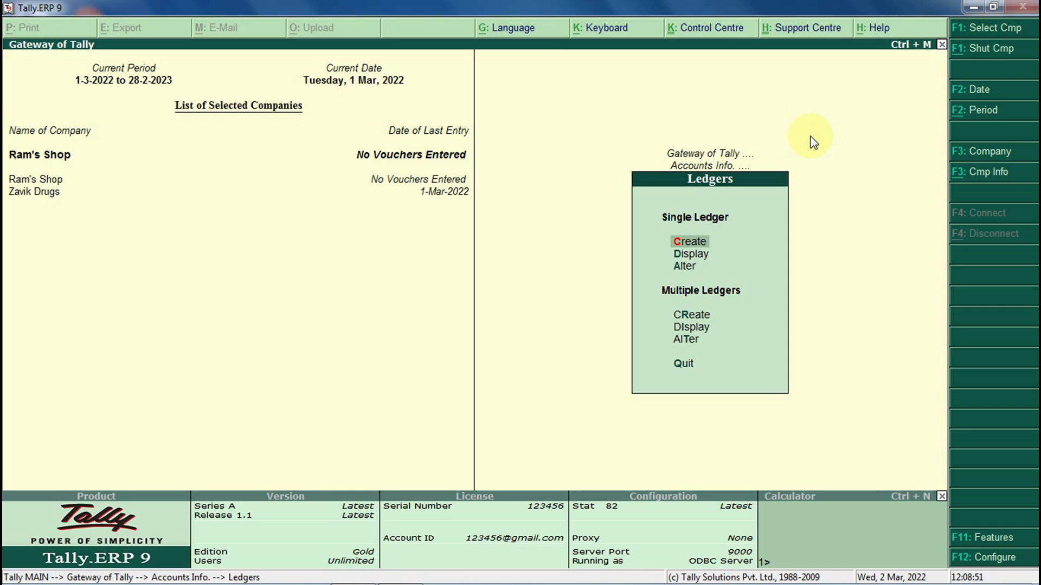
Display the ledger list, look through its entries including Share, and return to the ledger options
{"action": "key", "text": "Down"}
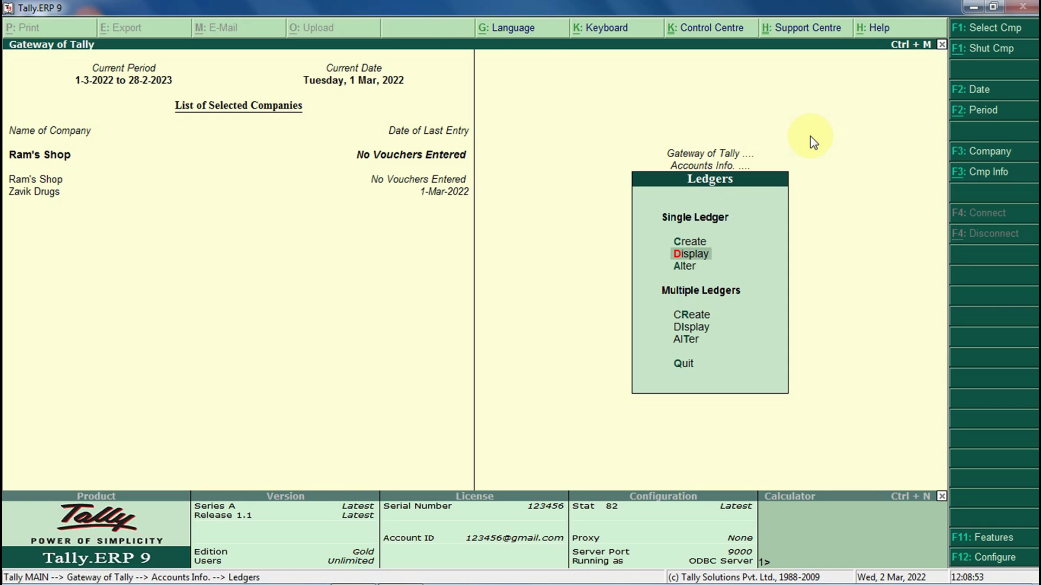
{"action": "key", "text": "Return"}
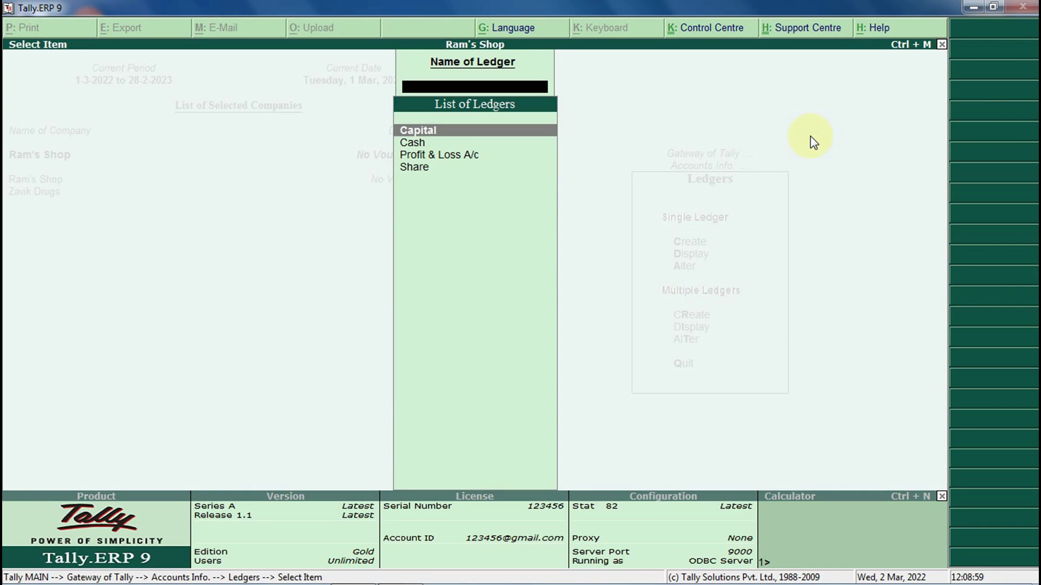
{"action": "key", "text": "Down"}
{"action": "key", "text": "Down"}
{"action": "key", "text": "Down"}
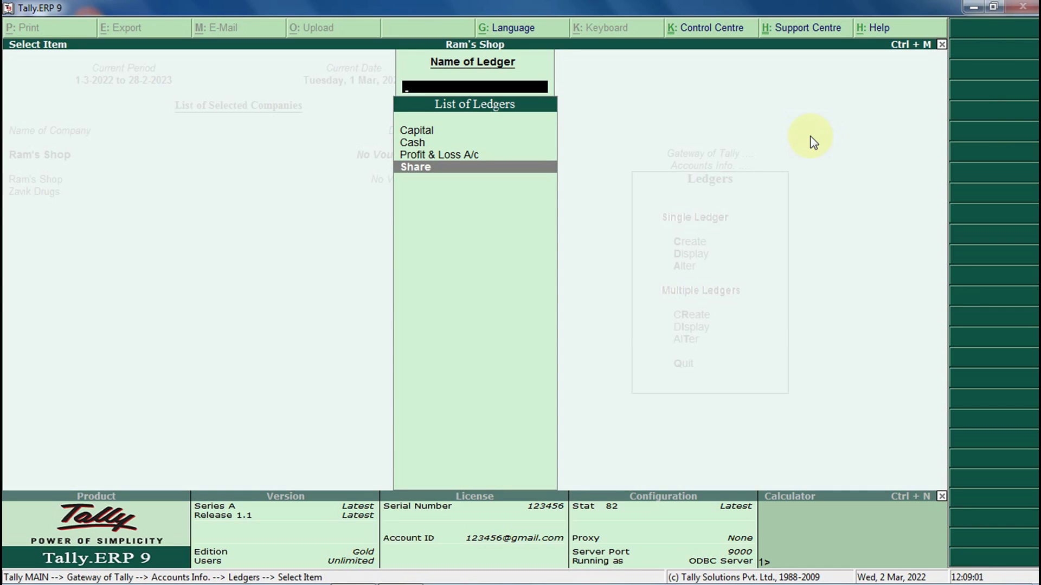
{"action": "key", "text": "Up"}
{"action": "key", "text": "Up"}
{"action": "key", "text": "Up"}
{"action": "key", "text": "Down"}
{"action": "key", "text": "Down"}
{"action": "key", "text": "Down"}
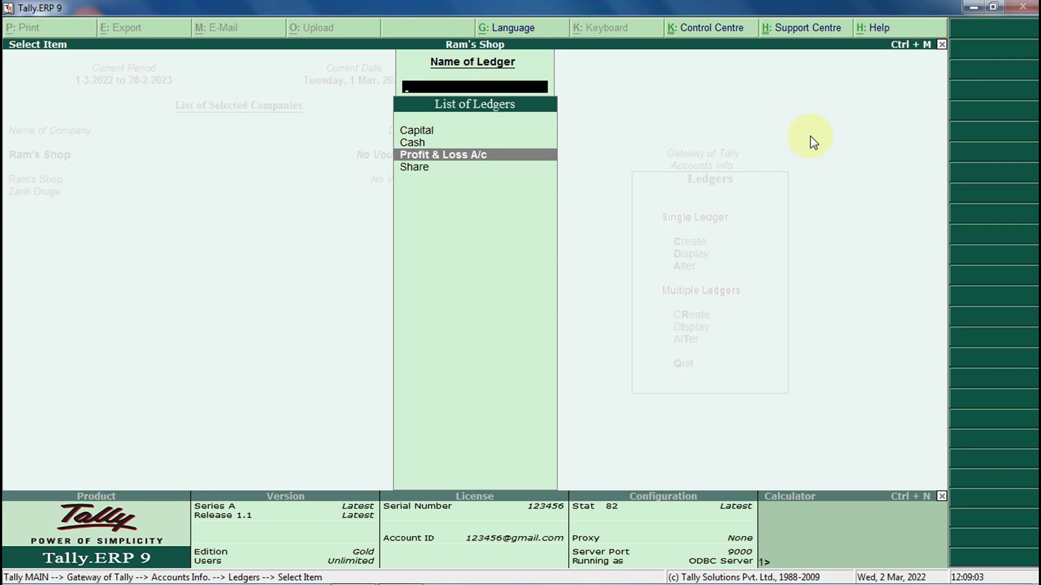
{"action": "key", "text": "Escape"}
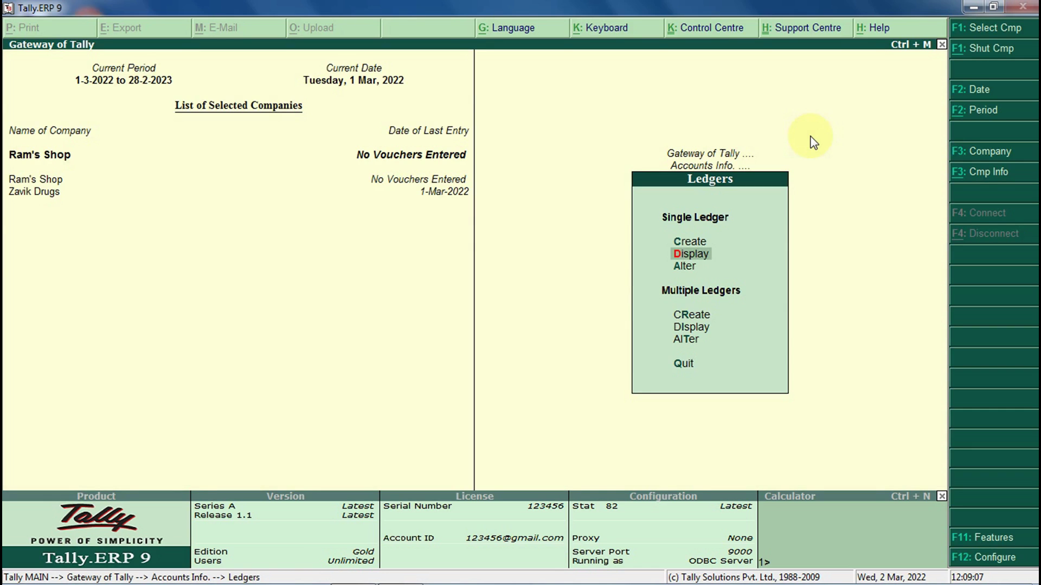
Start multiple ledger creation with Indirect Incomes as the common group
{"action": "key", "text": "r"}
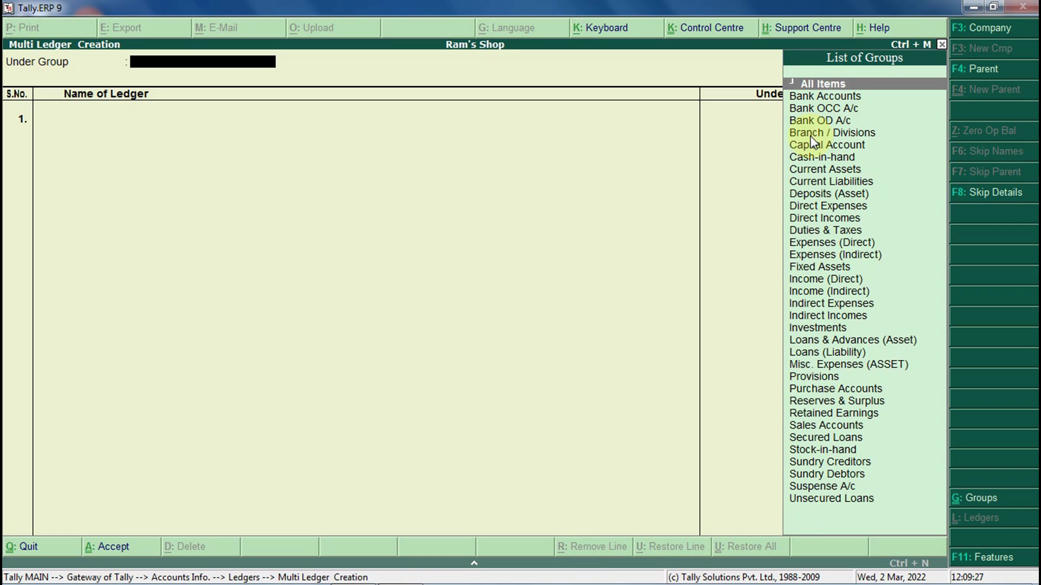
{"action": "key", "text": "Down"}
{"action": "key", "text": "Down"}
{"action": "key", "text": "Down"}
{"action": "key", "text": "Down"}
{"action": "key", "text": "Down"}
{"action": "key", "text": "Down"}
{"action": "key", "text": "Down"}
{"action": "key", "text": "Down"}
{"action": "key", "text": "Down"}
{"action": "key", "text": "Down"}
{"action": "key", "text": "Down"}
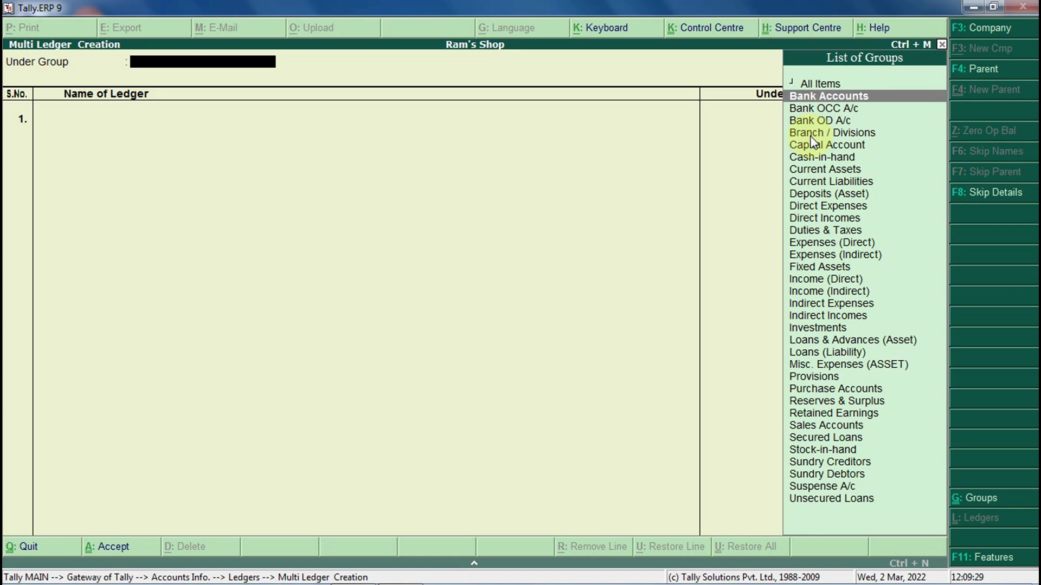
{"action": "key", "text": "Down"}
{"action": "key", "text": "Down"}
{"action": "key", "text": "Down"}
{"action": "key", "text": "Down"}
{"action": "key", "text": "Down"}
{"action": "key", "text": "Down"}
{"action": "key", "text": "Down"}
{"action": "key", "text": "Down"}
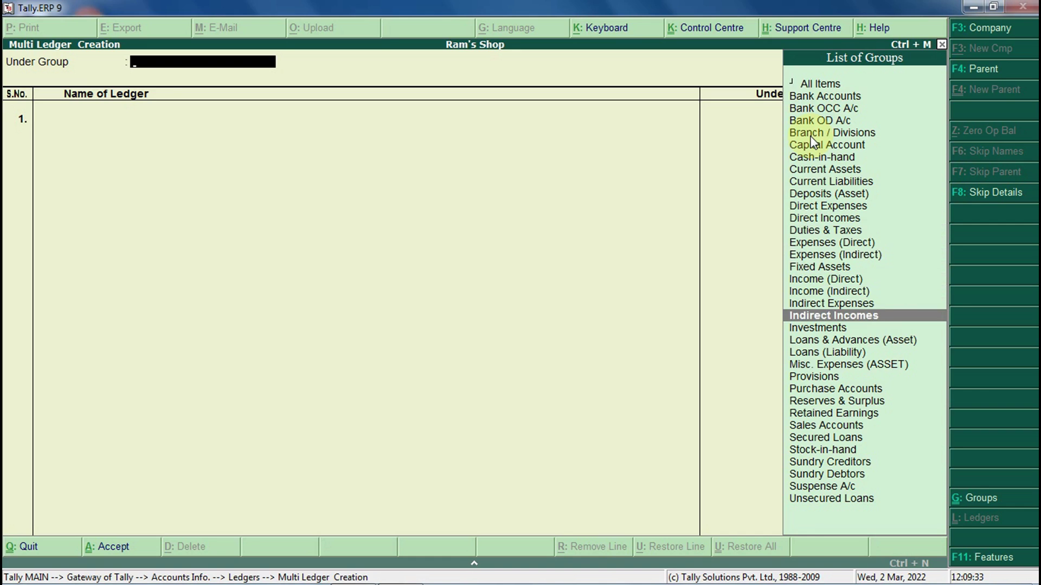
{"action": "key", "text": "Return"}
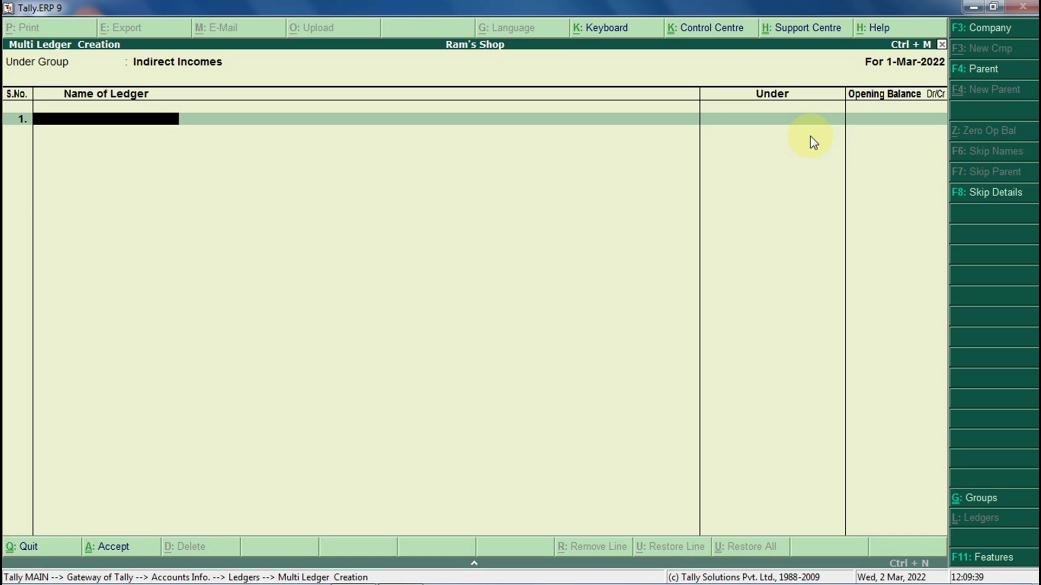
Enter the ledgers Rent Rec and Intrest Rec on the first two rows, leaving their opening balances blank
{"action": "type", "text": "Rent Rec"}
{"action": "key", "text": "Return"}
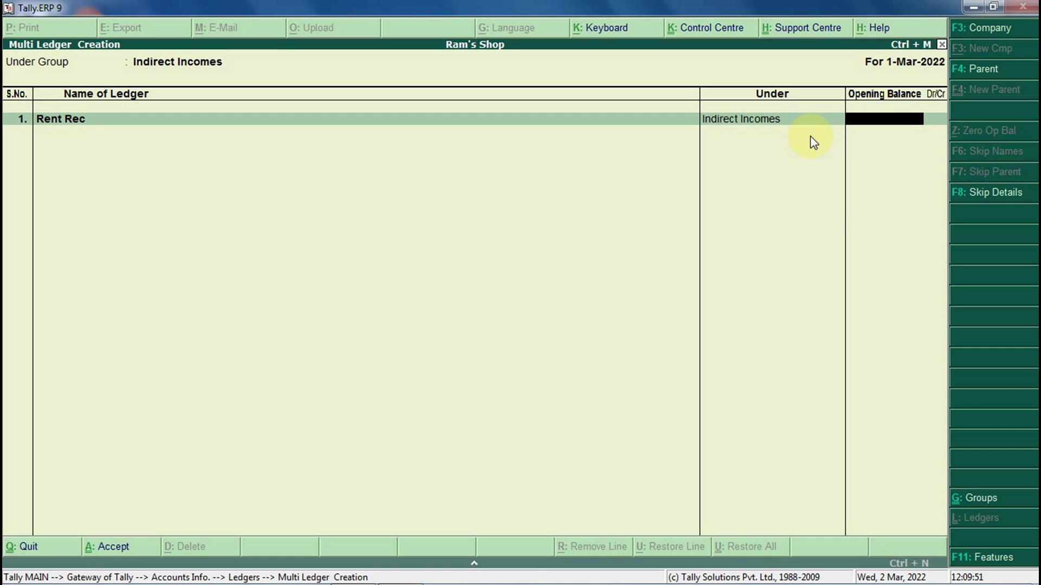
{"action": "key", "text": "Return"}
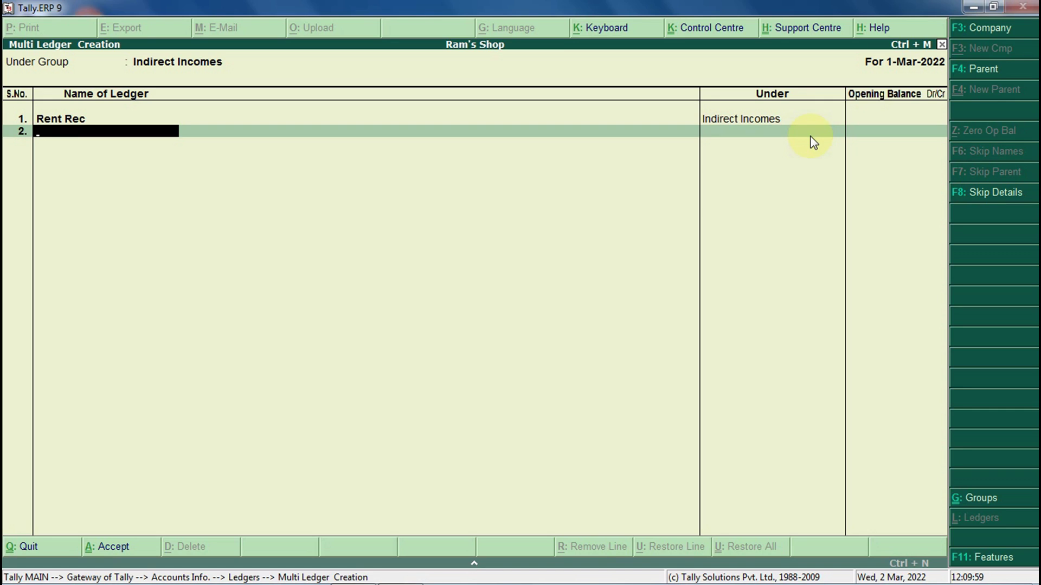
{"action": "type", "text": "Intrest Rec"}
{"action": "key", "text": "Return"}
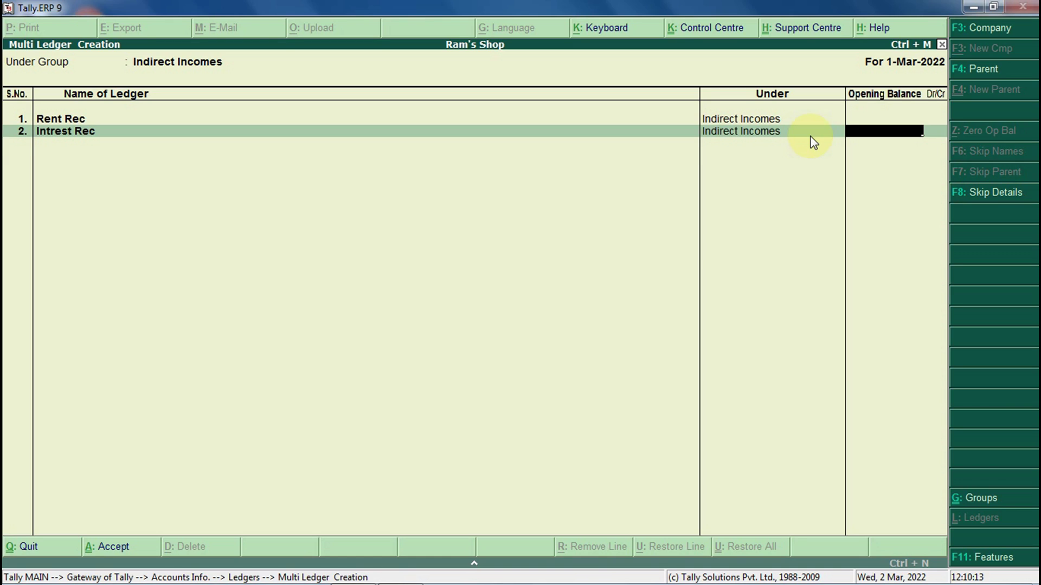
{"action": "key", "text": "Return"}
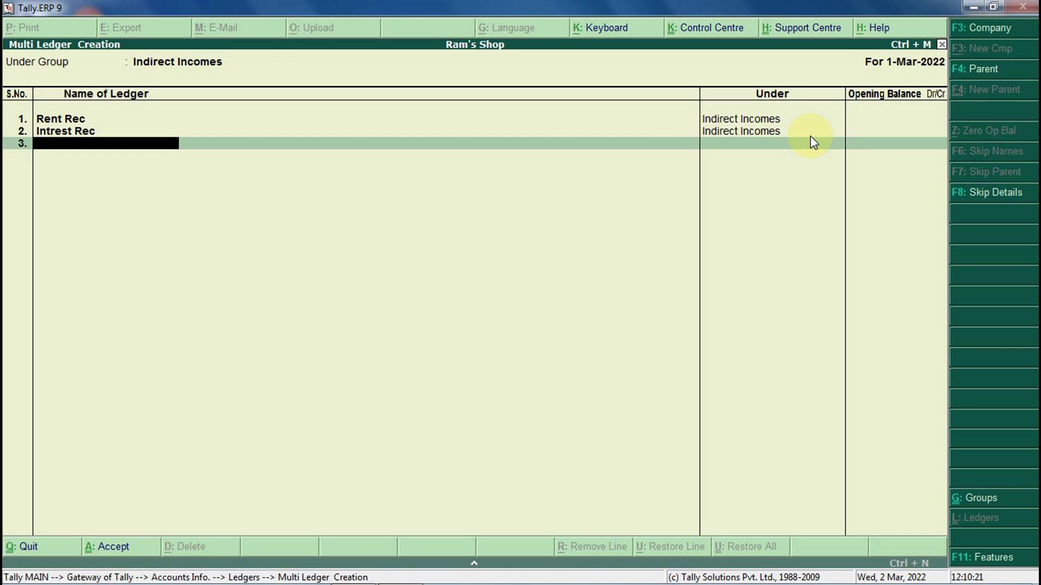
Save the Rent Rec and Intrest Rec ledgers and leave multiple ledger creation
{"action": "key", "text": "Escape"}
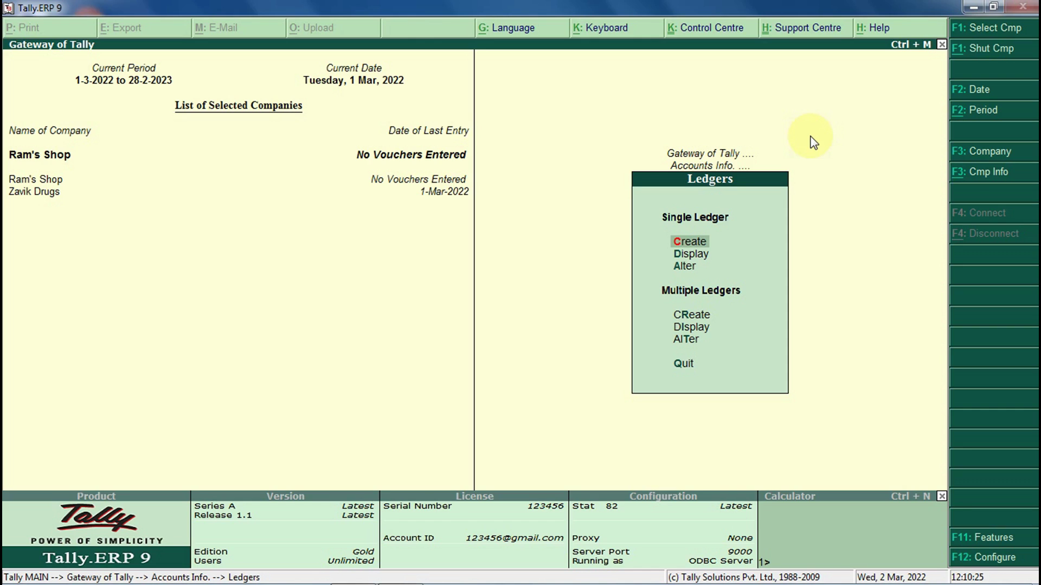
Display the single ledger list and look through its entries, checking for Intrest Rec and Rent Rec
{"action": "key", "text": "Down"}
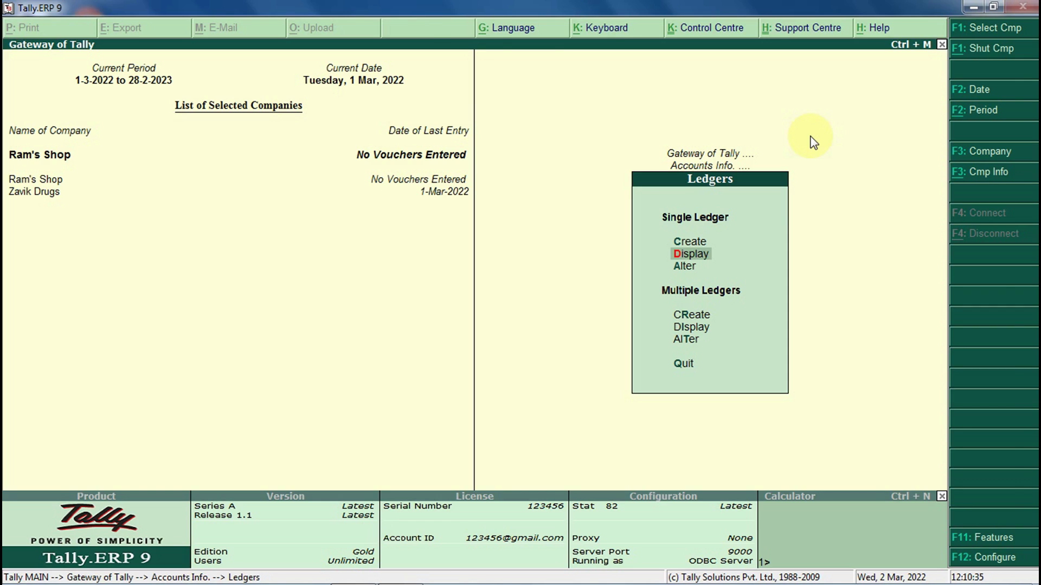
{"action": "key", "text": "Return"}
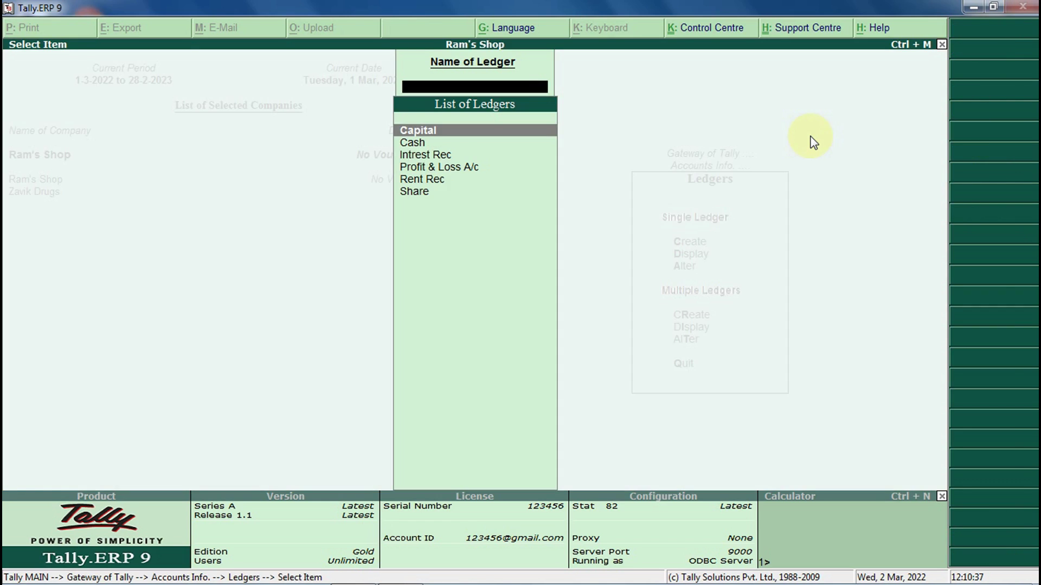
{"action": "key", "text": "Down"}
{"action": "key", "text": "Down"}
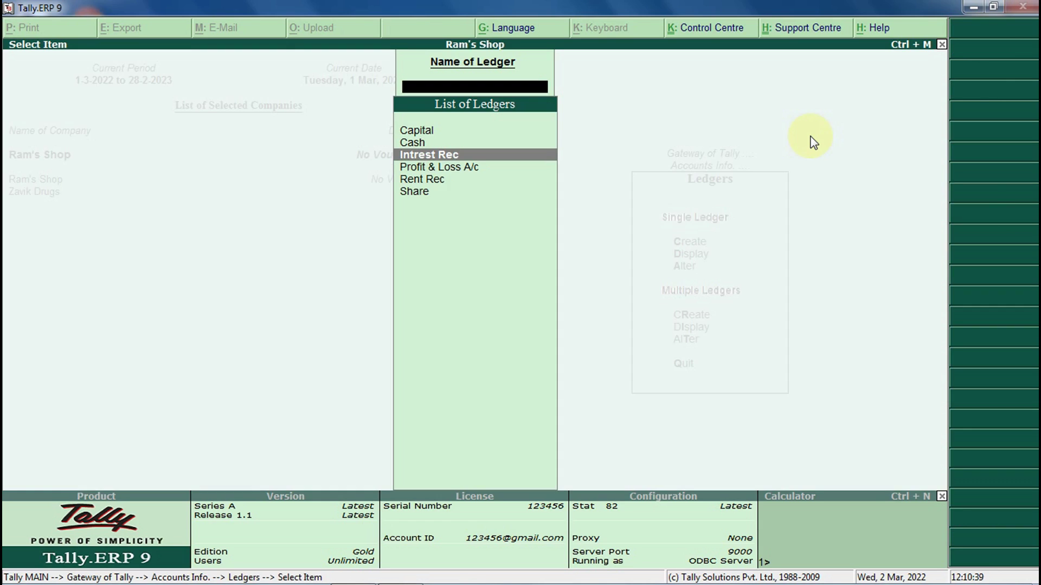
{"action": "key", "text": "Down"}
{"action": "key", "text": "Down"}
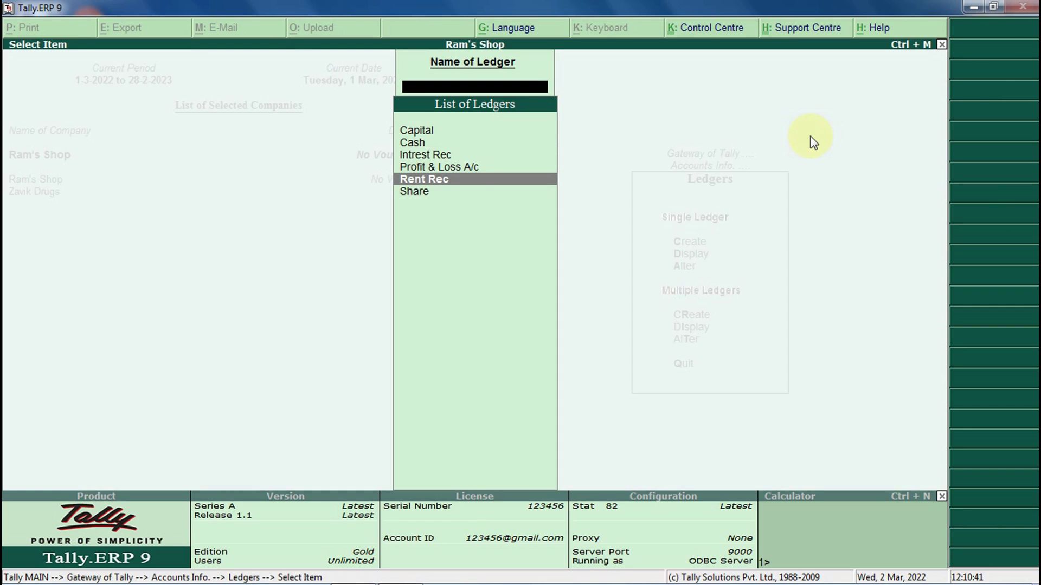
{"action": "key", "text": "Up"}
{"action": "key", "text": "Up"}
{"action": "key", "text": "Up"}
{"action": "key", "text": "Up"}
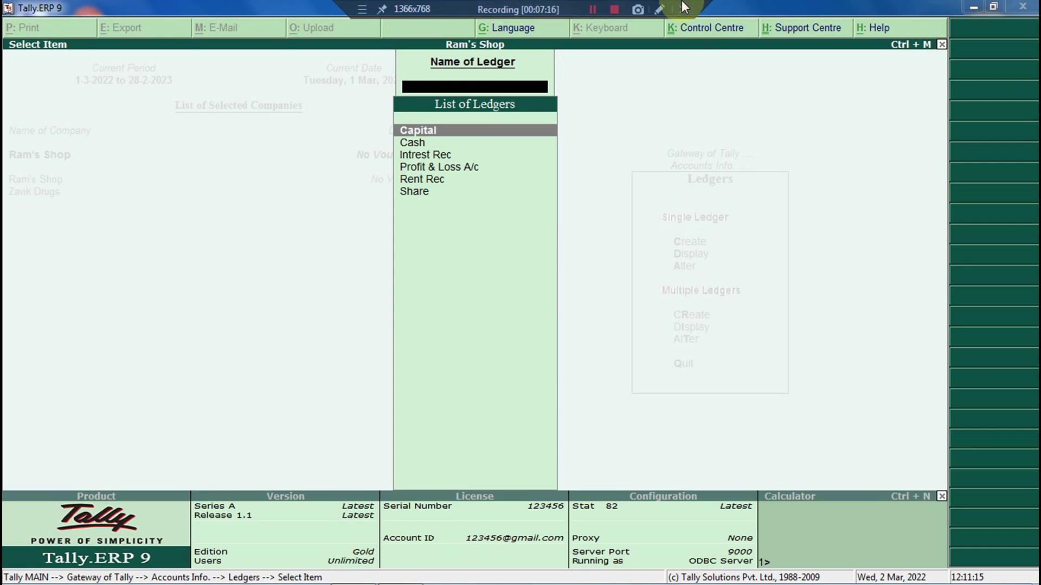
{"action": "left_click", "coordinate": [615, 9]}
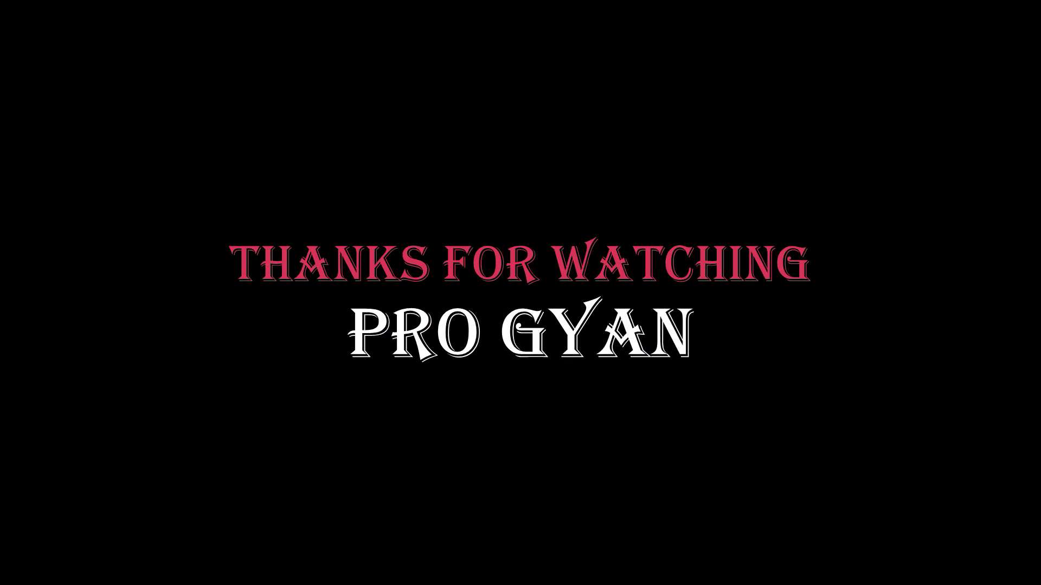